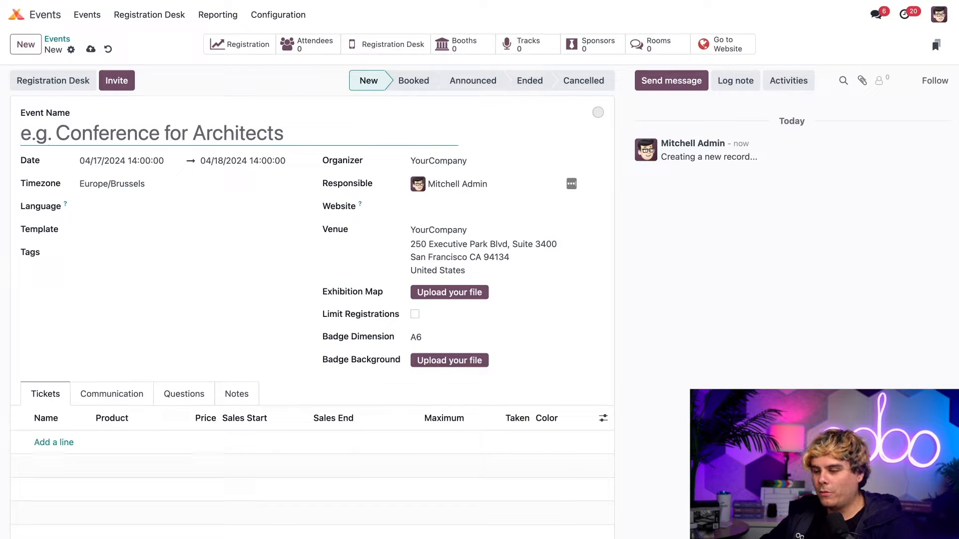
{"action": "left_click", "coordinate": [277, 15]}
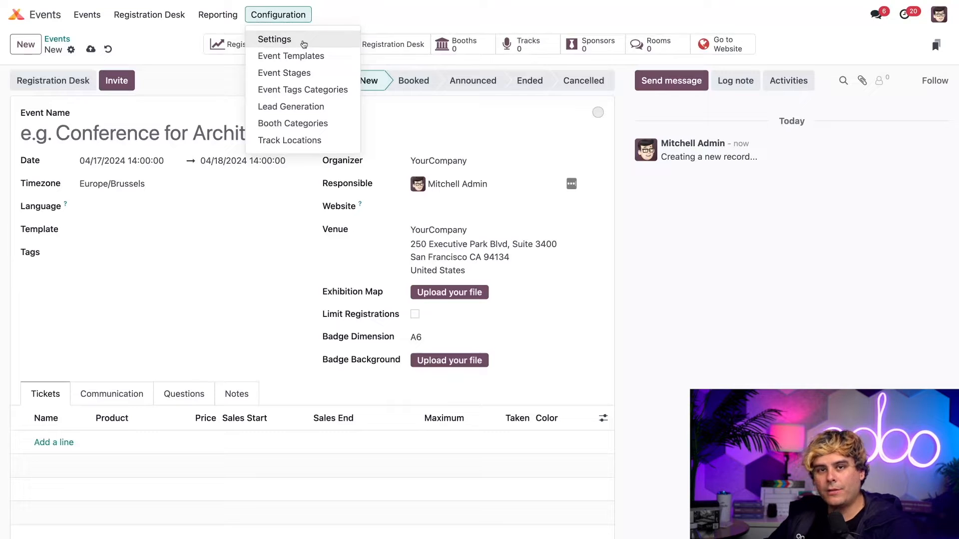
{"action": "left_click", "coordinate": [185, 109]}
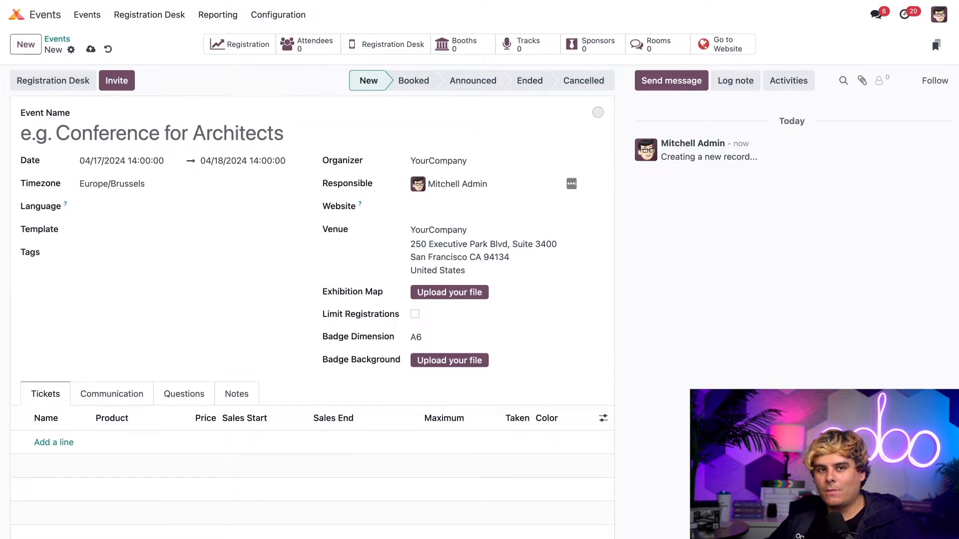
- Name the new event "Wood Furniture Con"
{"action": "left_click", "coordinate": [177, 120]}
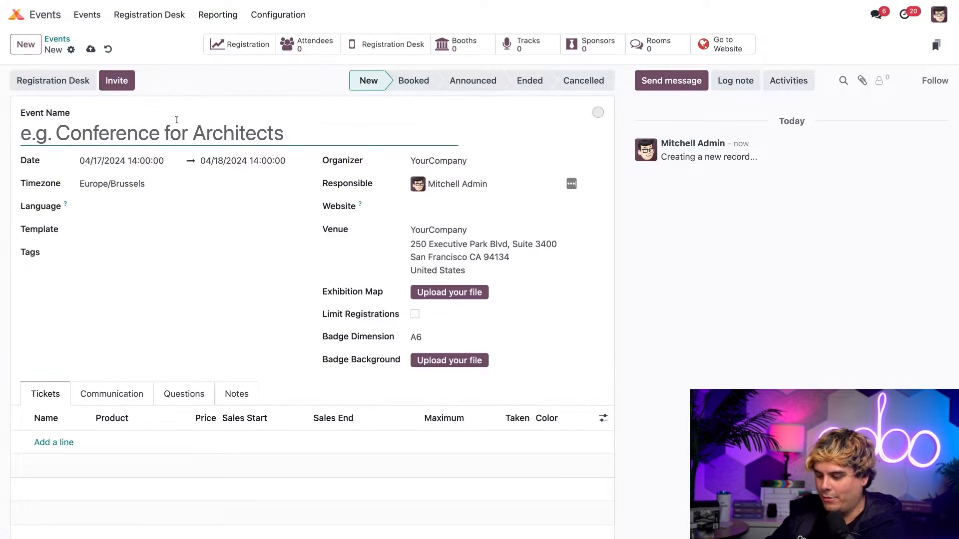
{"action": "type", "text": "Wof"}
{"action": "key", "text": "BackSpace"}
{"action": "type", "text": "of"}
{"action": "key", "text": "BackSpace"}
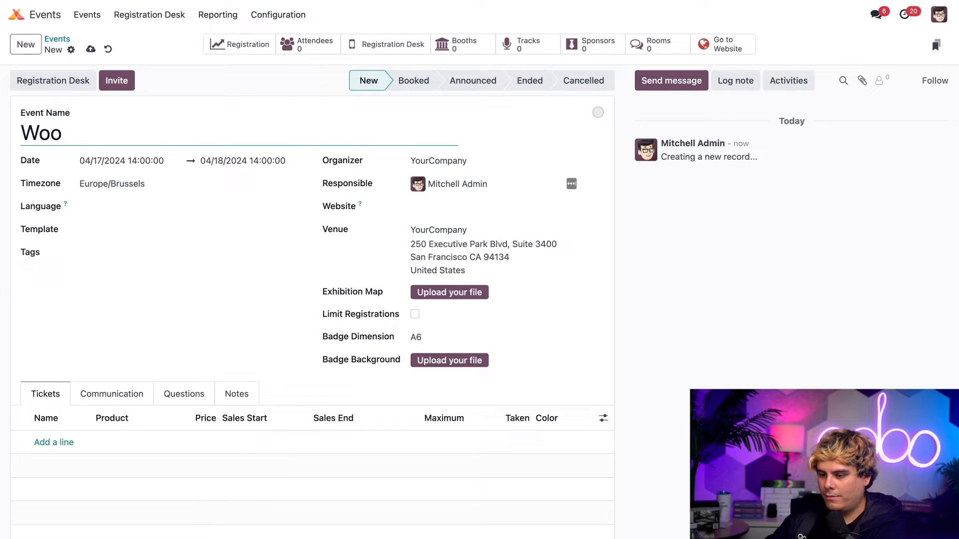
{"action": "type", "text": "d Furniture Con"}
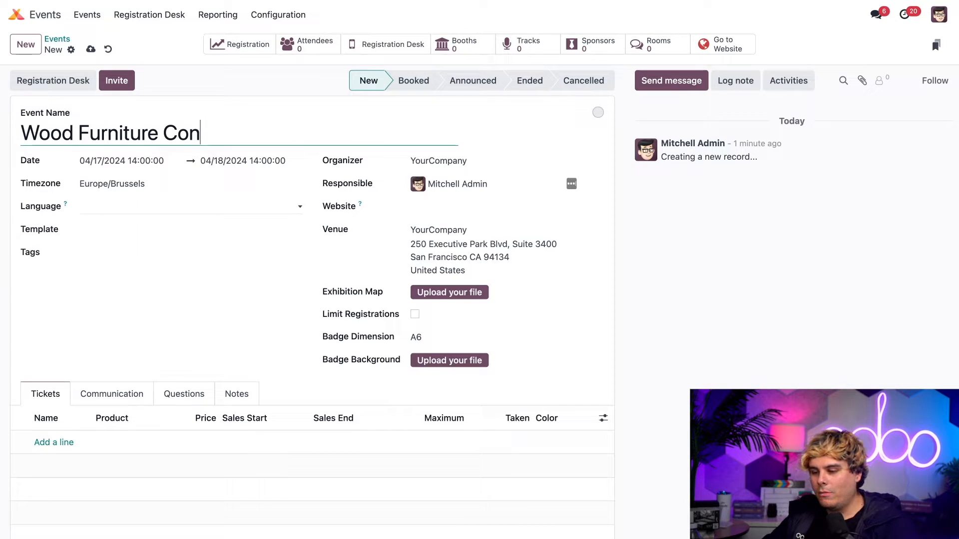
- Apply the Exhibition template to the event and limit its registrations to 5,000 attendees
{"action": "left_click", "coordinate": [104, 229]}
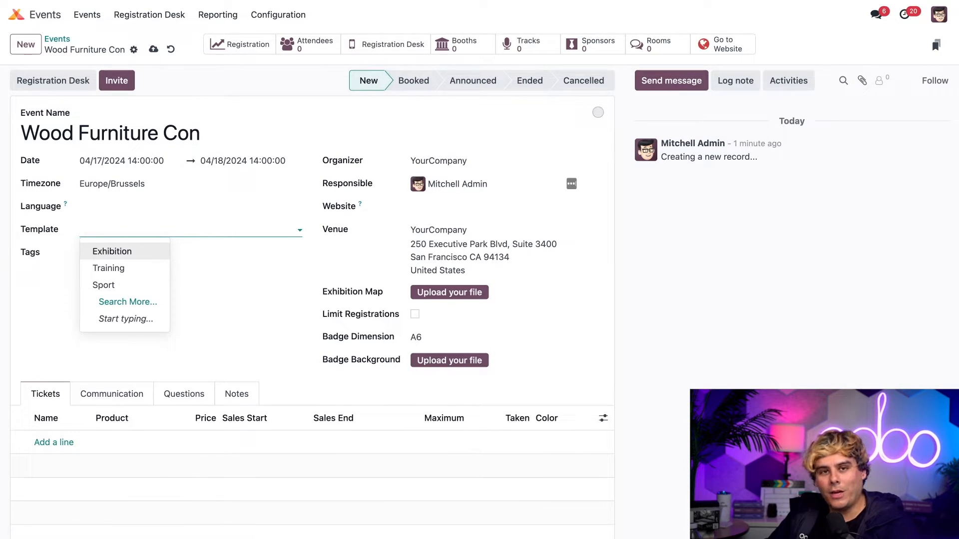
{"action": "left_click", "coordinate": [133, 258]}
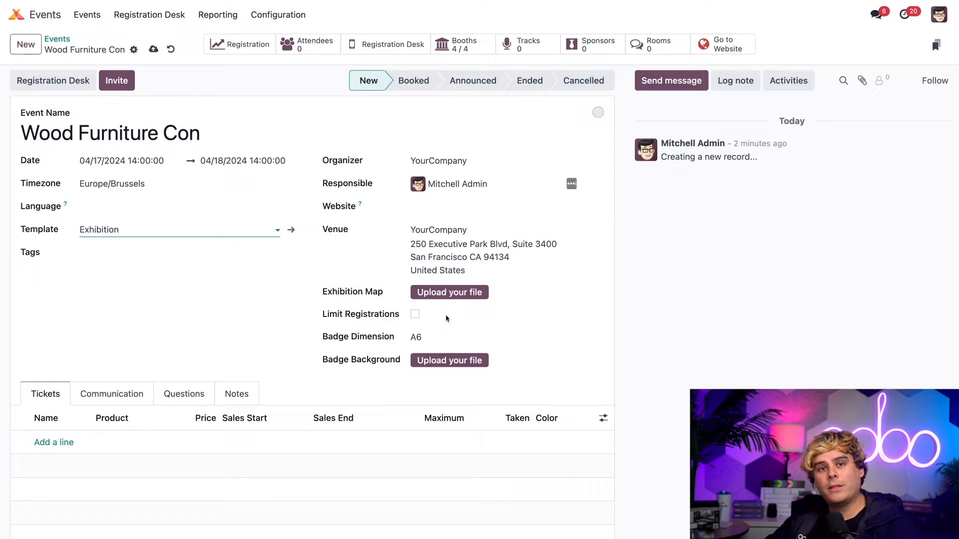
{"action": "left_click", "coordinate": [415, 314]}
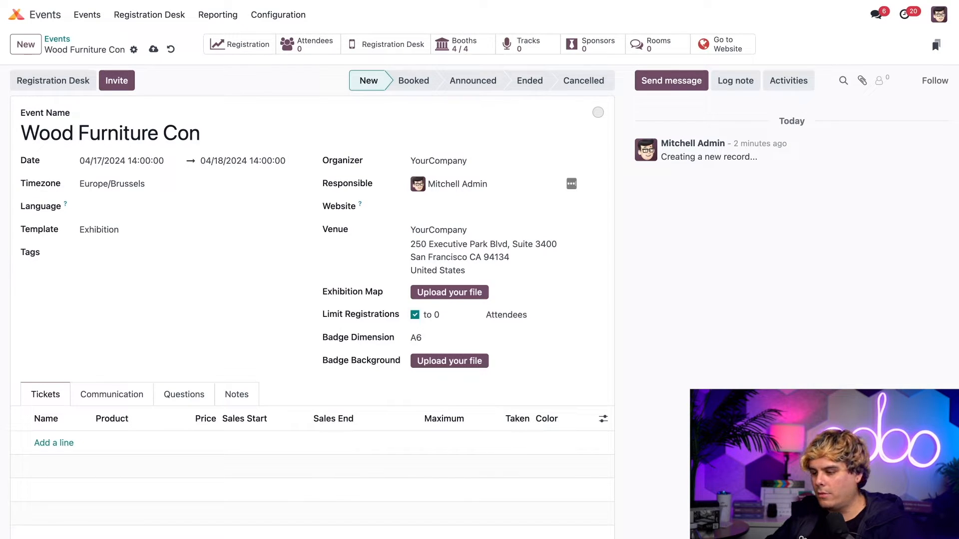
{"action": "double_click", "coordinate": [435, 314]}
{"action": "type", "text": "5,00"}
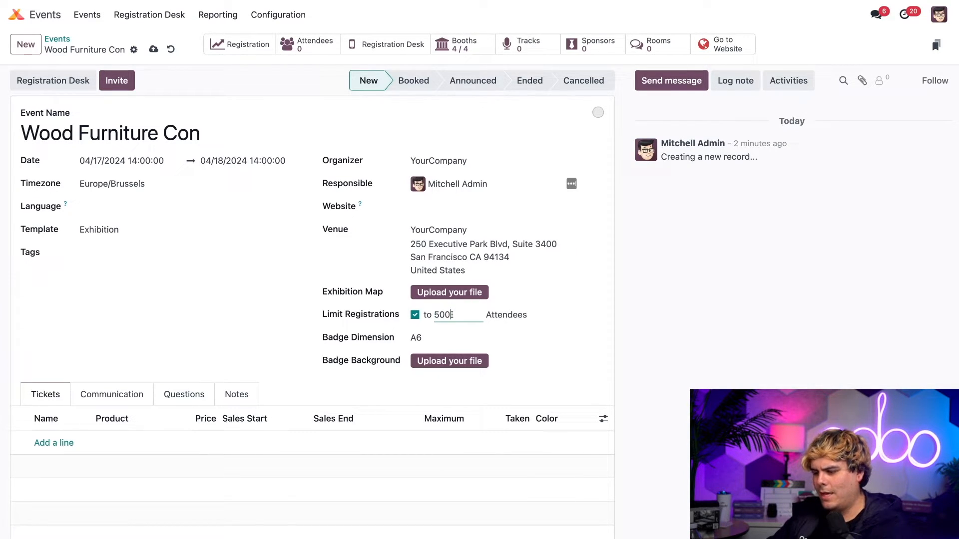
{"action": "type", "text": "0"}
{"action": "left_click", "coordinate": [558, 318]}
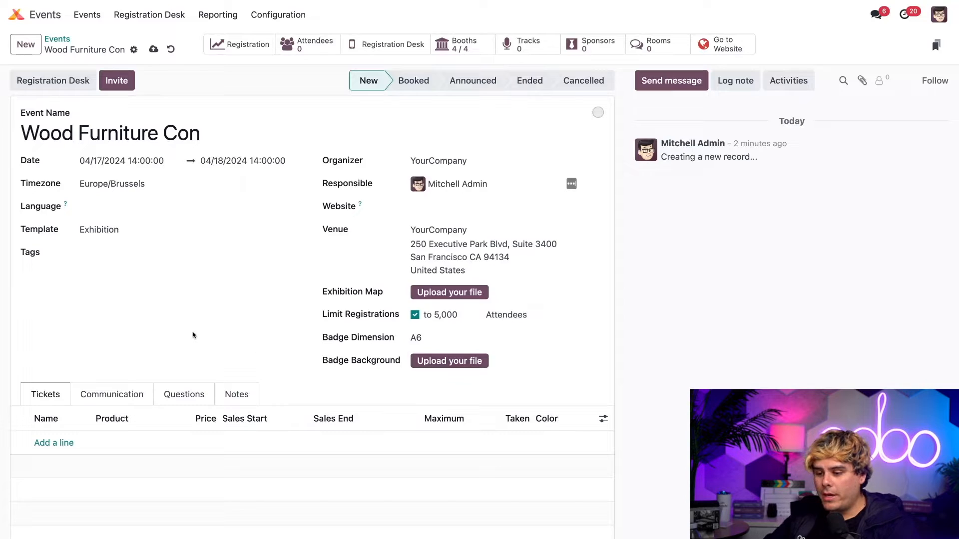
- Add a ticket named "Basic Ticket" to the event, using the Event Registration product
{"action": "scroll", "coordinate": [195, 333], "scroll_direction": "down", "scroll_amount": 1}
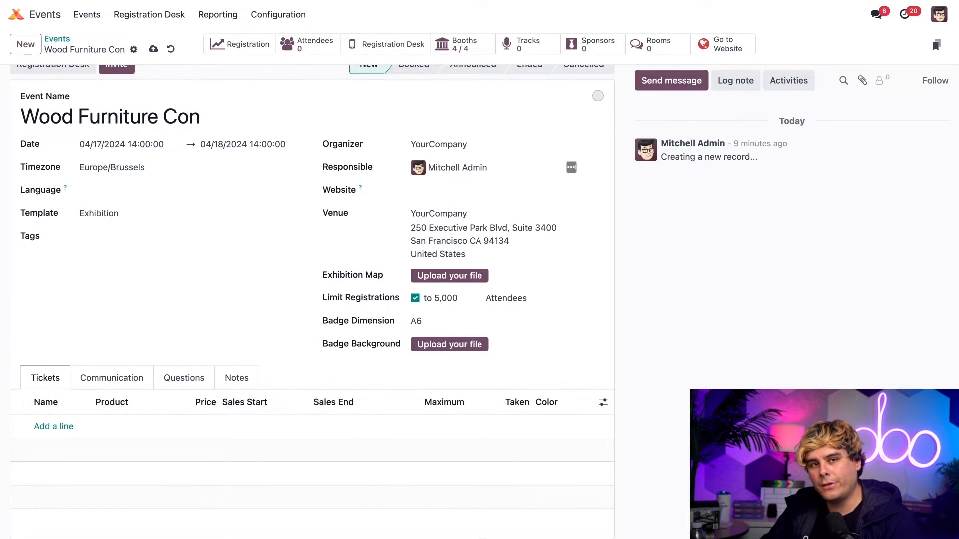
{"action": "left_click", "coordinate": [54, 426]}
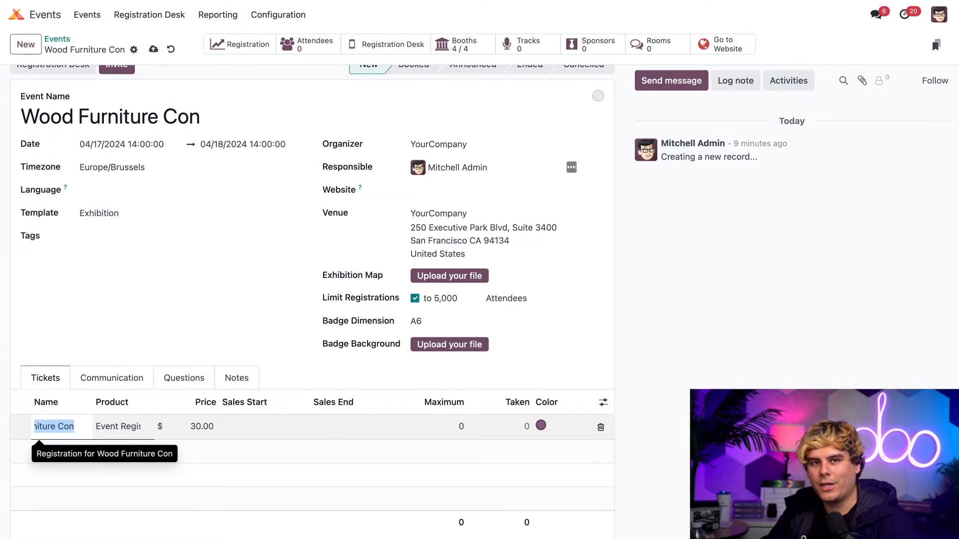
{"action": "type", "text": "Basic "}
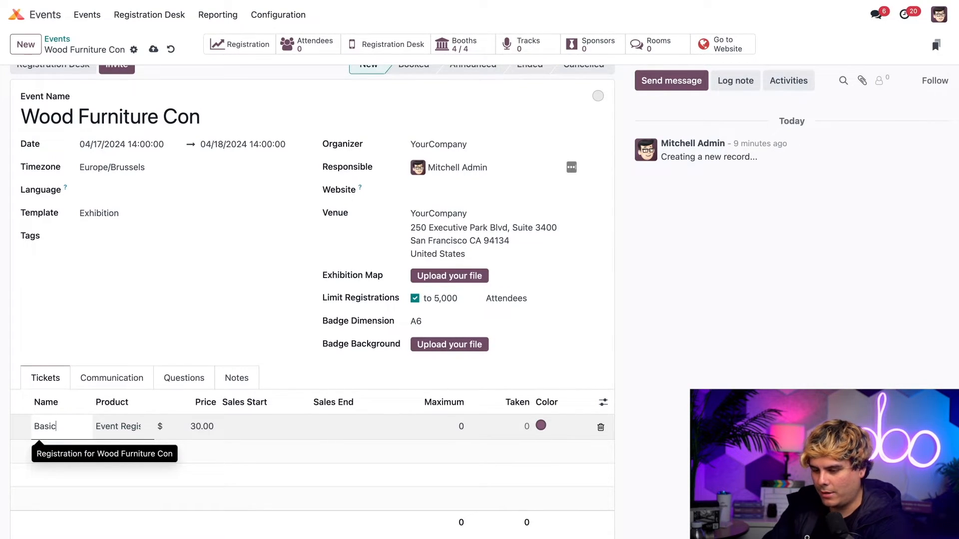
{"action": "type", "text": "Ticket"}
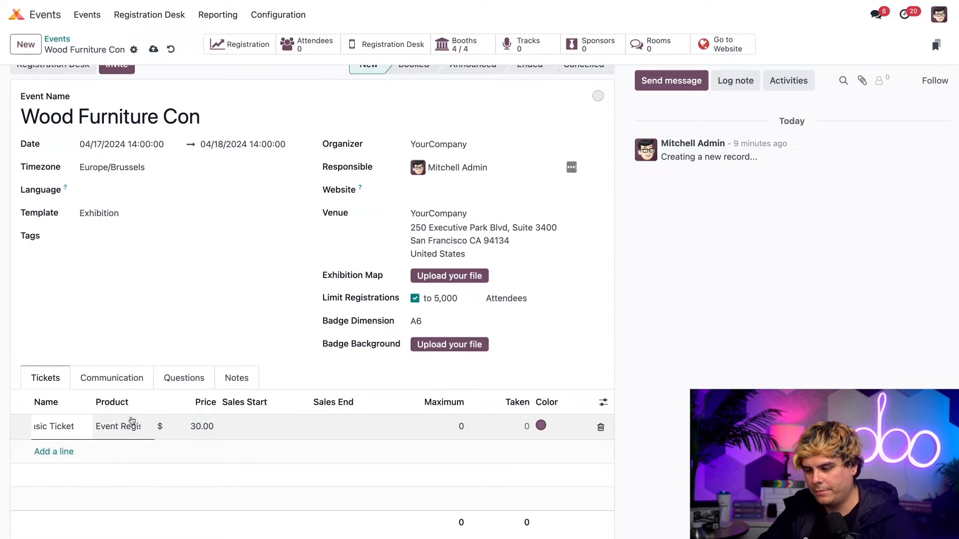
{"action": "left_click", "coordinate": [129, 425]}
{"action": "left_click", "coordinate": [129, 425]}
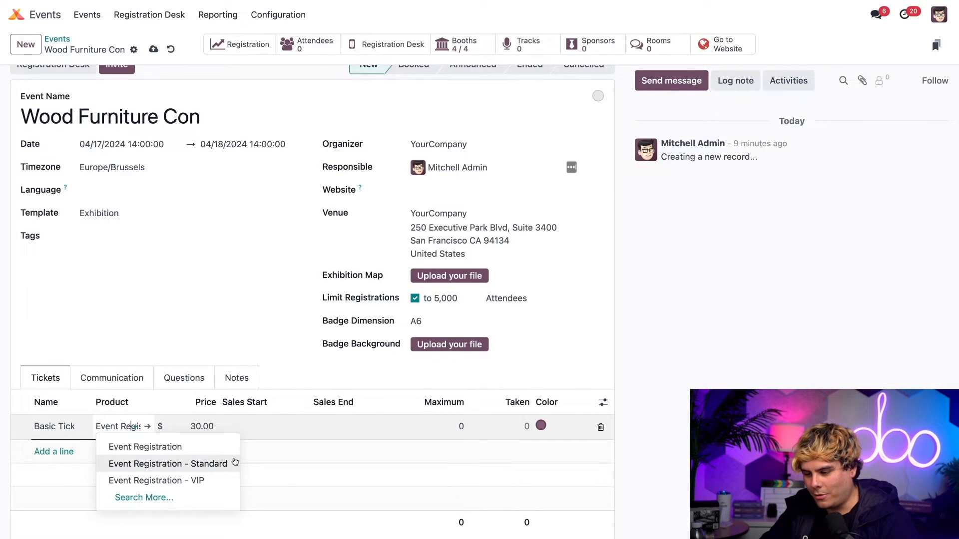
{"action": "left_click", "coordinate": [202, 449]}
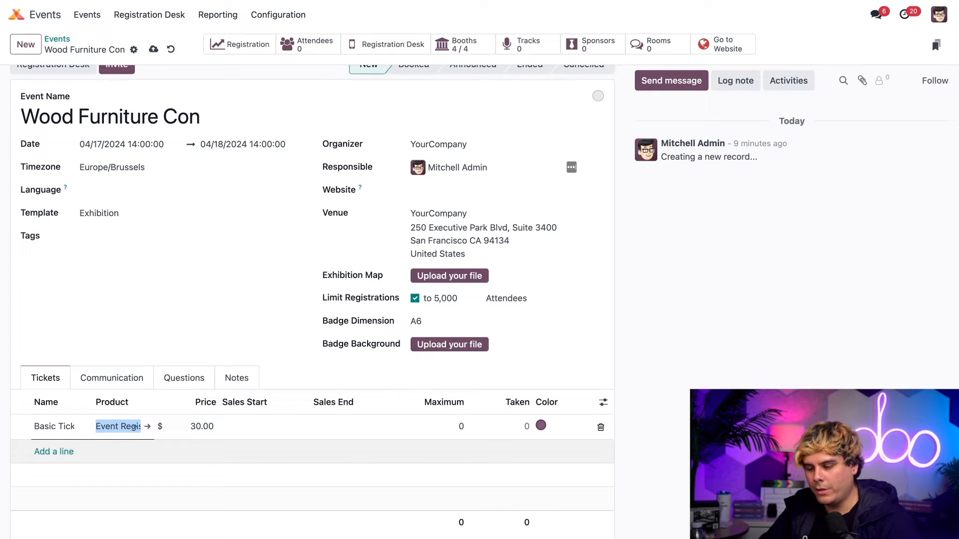
- Review the product record linked to the Basic Ticket and return to the event form
{"action": "left_click", "coordinate": [148, 428]}
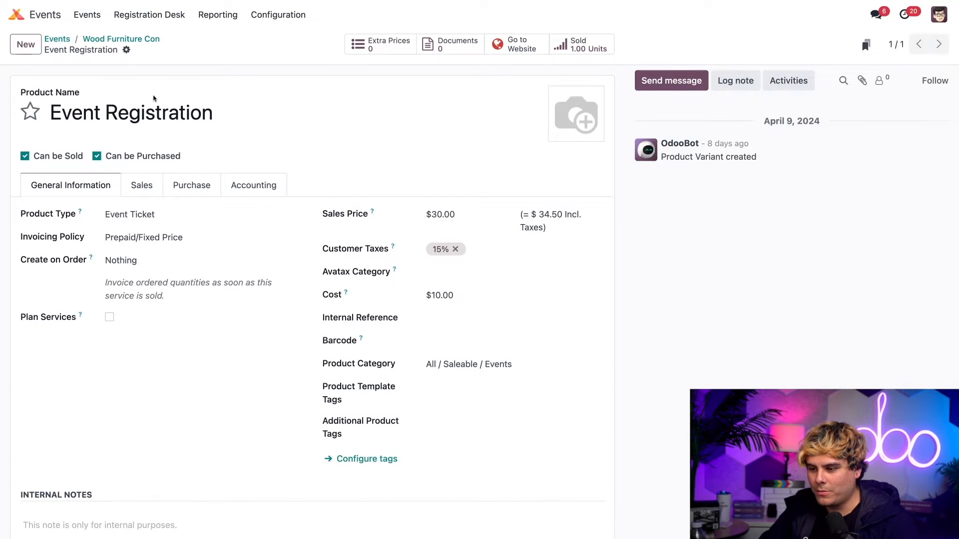
{"action": "left_click", "coordinate": [141, 44]}
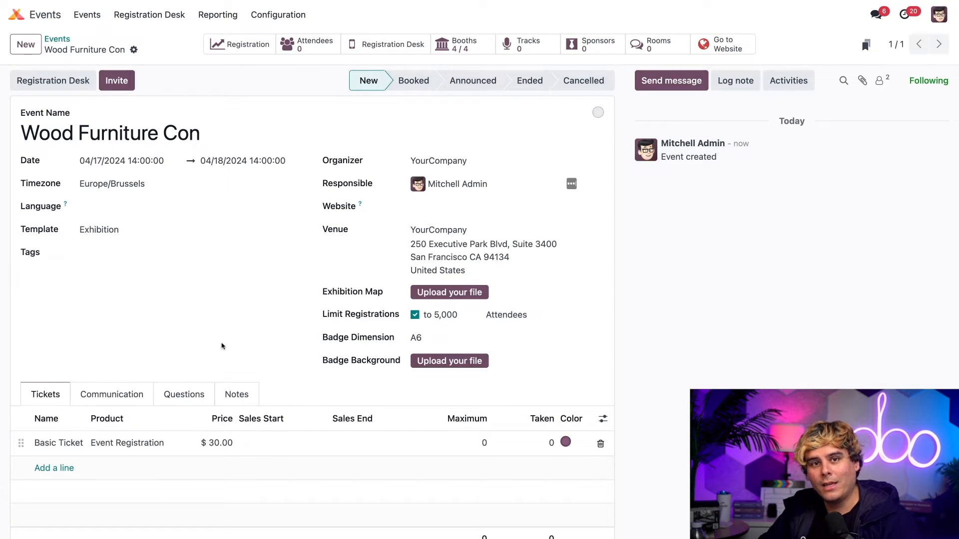
- Set the Basic Ticket price to $20 and remove the extra ticket line below it
{"action": "left_click", "coordinate": [220, 444]}
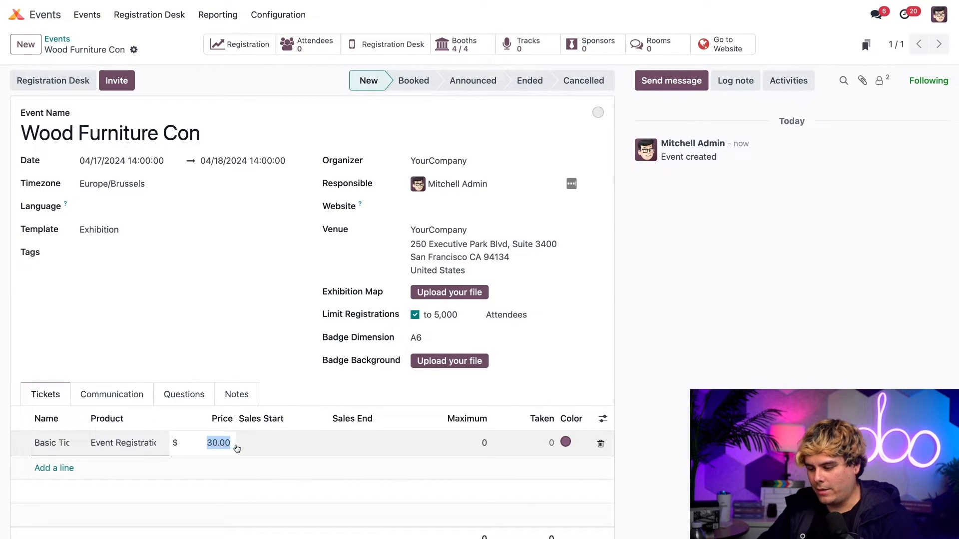
{"action": "type", "text": "20"}
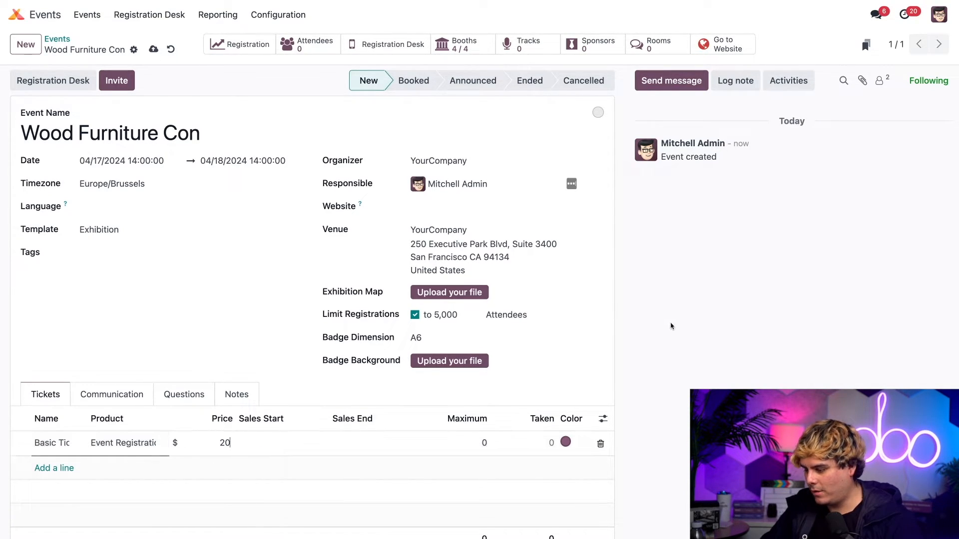
{"action": "key", "text": "Return"}
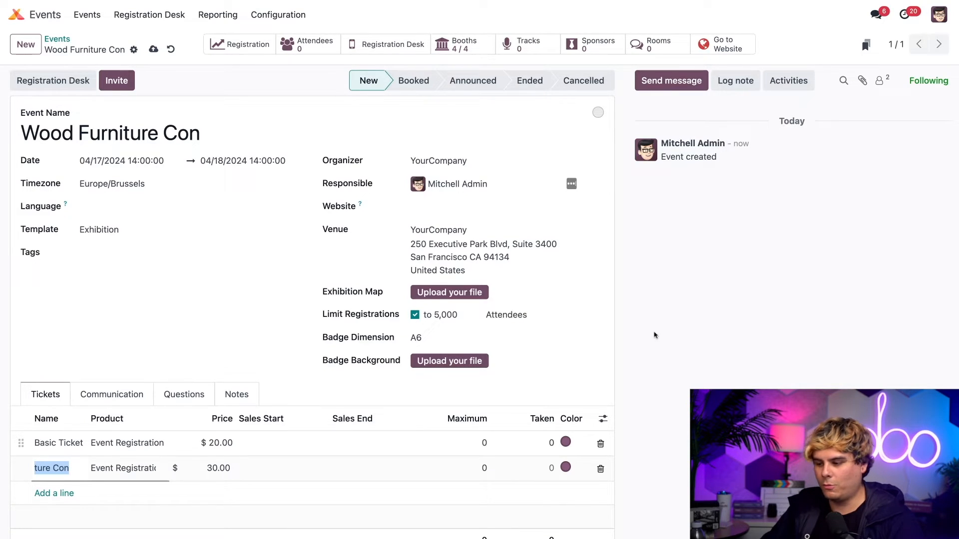
{"action": "left_click", "coordinate": [600, 468]}
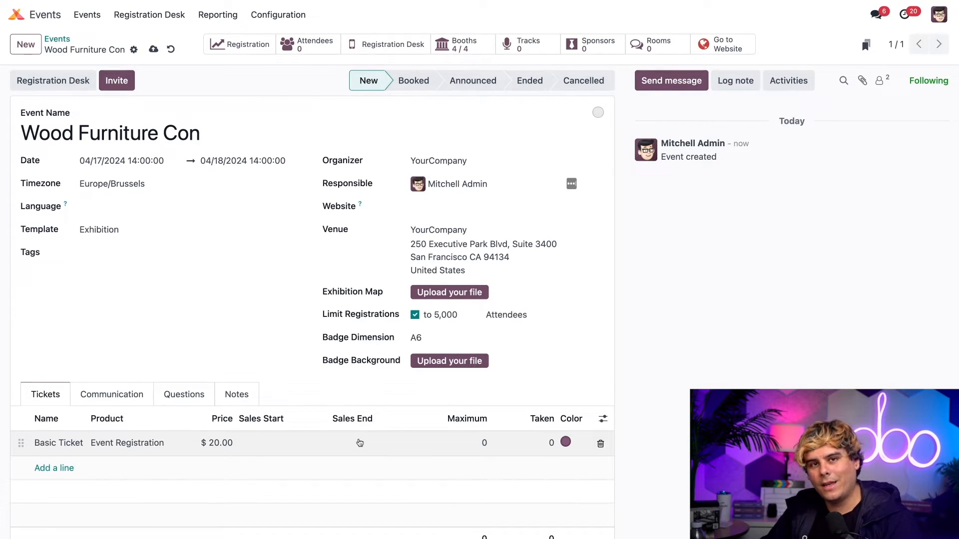
- Set the Basic Ticket sales period from 04/01/2024 13:00 to 04/17/2024 13:00
{"action": "left_click", "coordinate": [265, 444]}
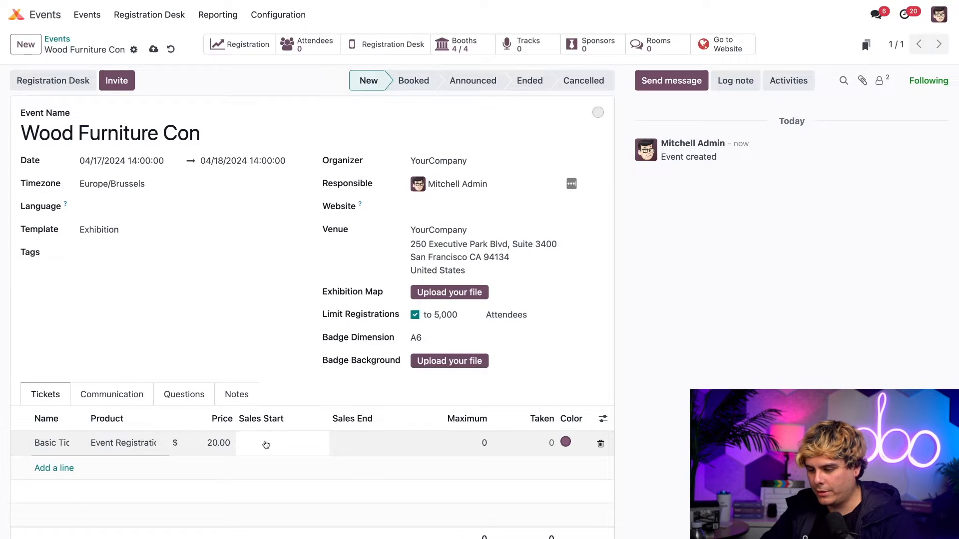
{"action": "left_click", "coordinate": [238, 238]}
{"action": "left_click", "coordinate": [360, 450]}
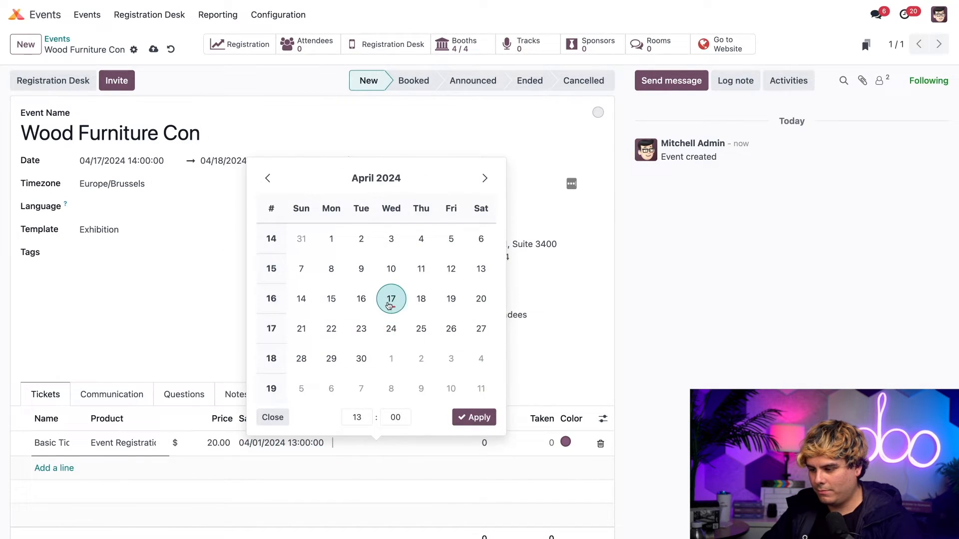
{"action": "left_click", "coordinate": [390, 306]}
{"action": "left_click", "coordinate": [475, 417]}
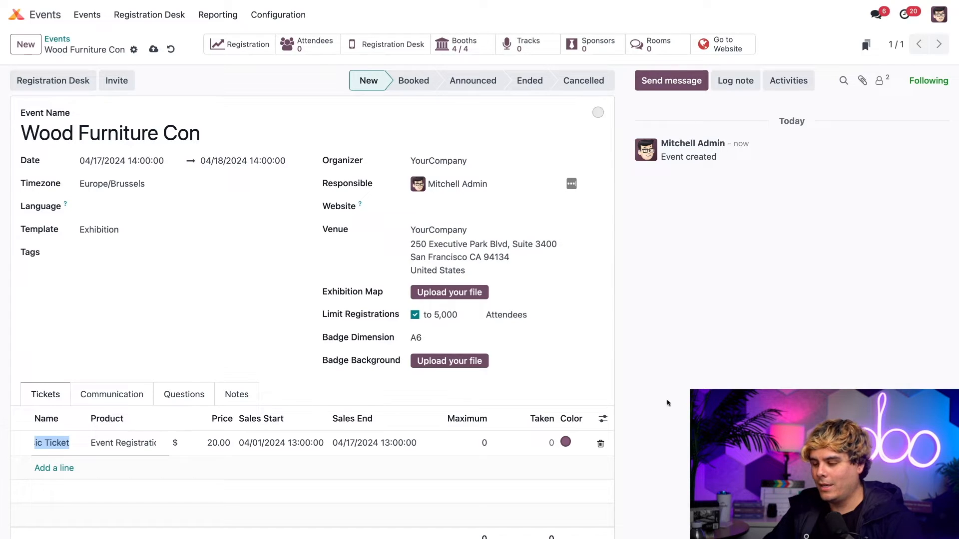
- Add an SMS line to the event's communications, using the "Event: Reminder" template
{"action": "left_click", "coordinate": [113, 396]}
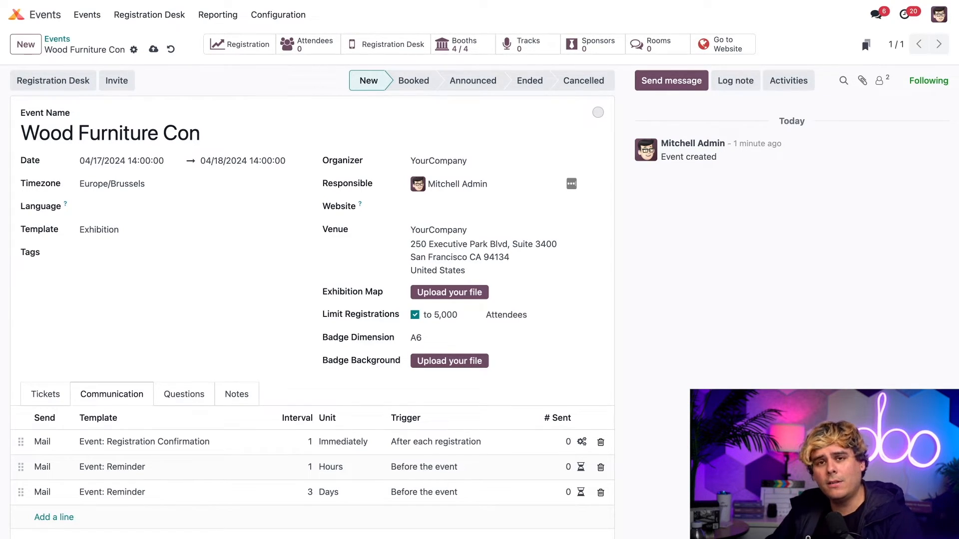
{"action": "left_click", "coordinate": [130, 441]}
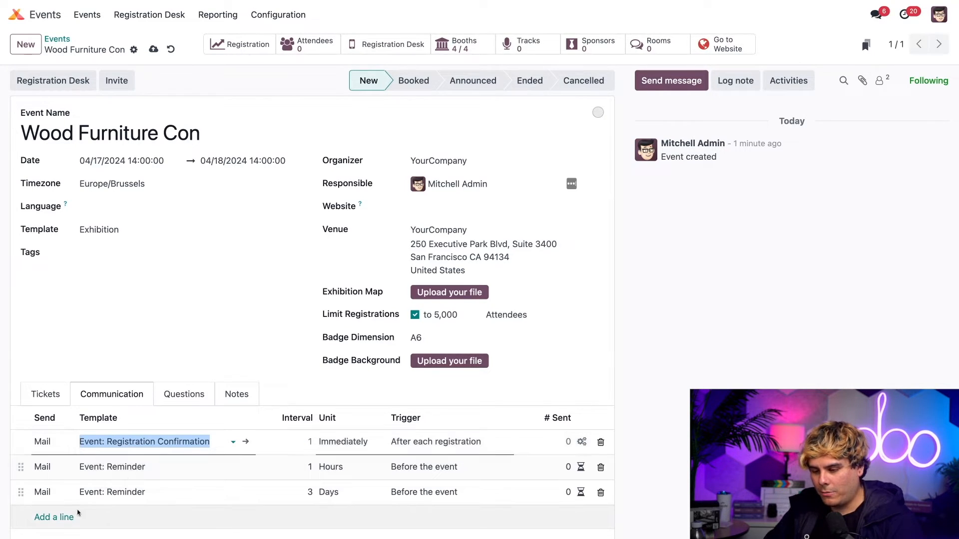
{"action": "left_click", "coordinate": [49, 517]}
{"action": "scroll", "coordinate": [61, 524], "scroll_direction": "down", "scroll_amount": 1}
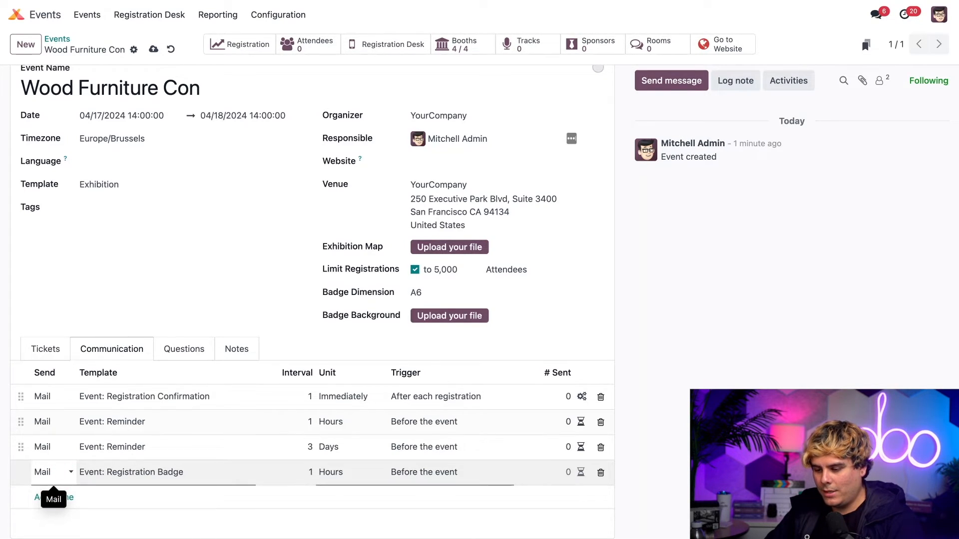
{"action": "left_click", "coordinate": [50, 487]}
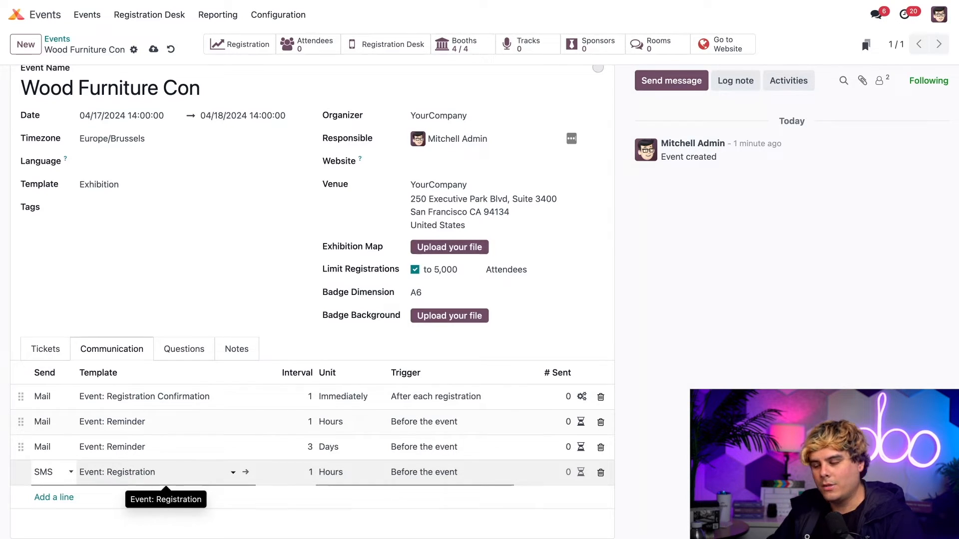
{"action": "left_click", "coordinate": [161, 474]}
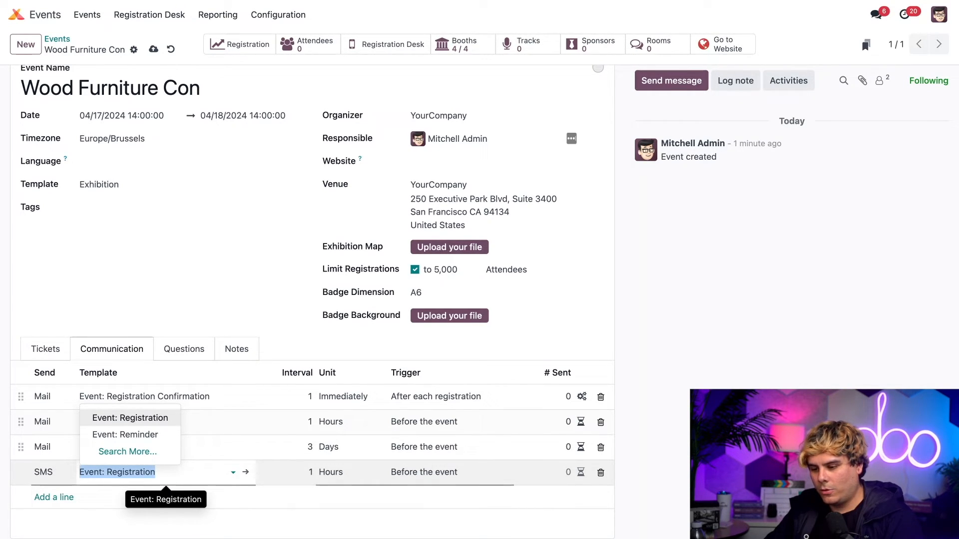
{"action": "left_click", "coordinate": [155, 436]}
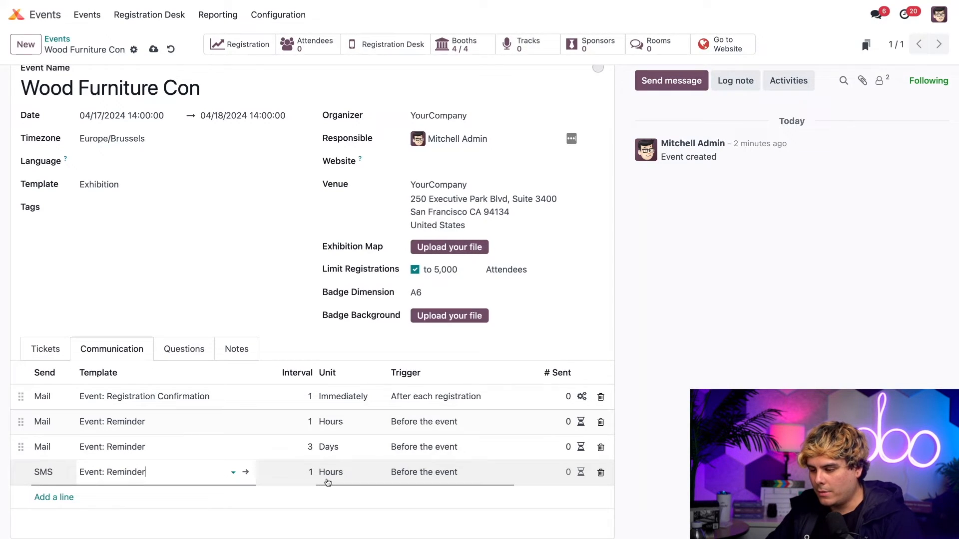
- Schedule the SMS reminder for 1 day before the event
{"action": "left_click", "coordinate": [311, 472]}
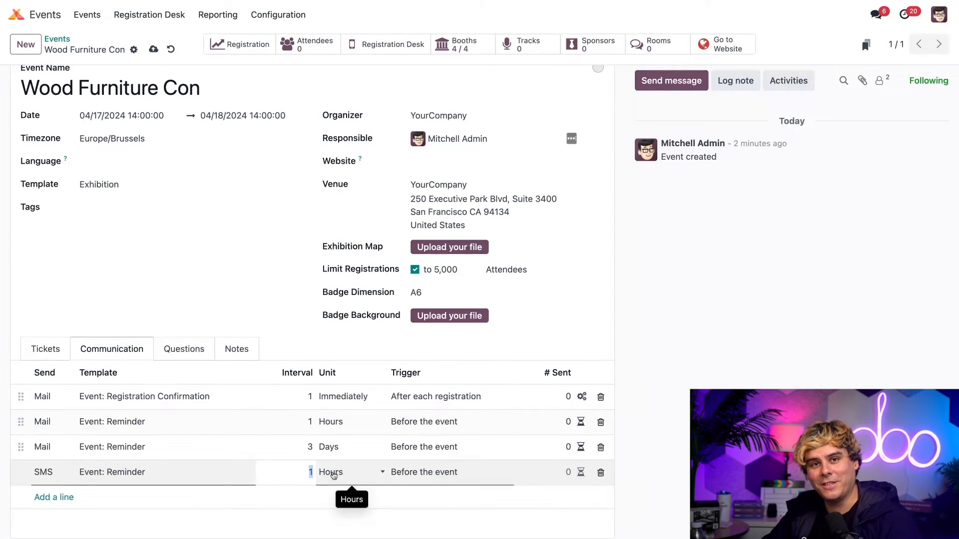
{"action": "left_click", "coordinate": [334, 476]}
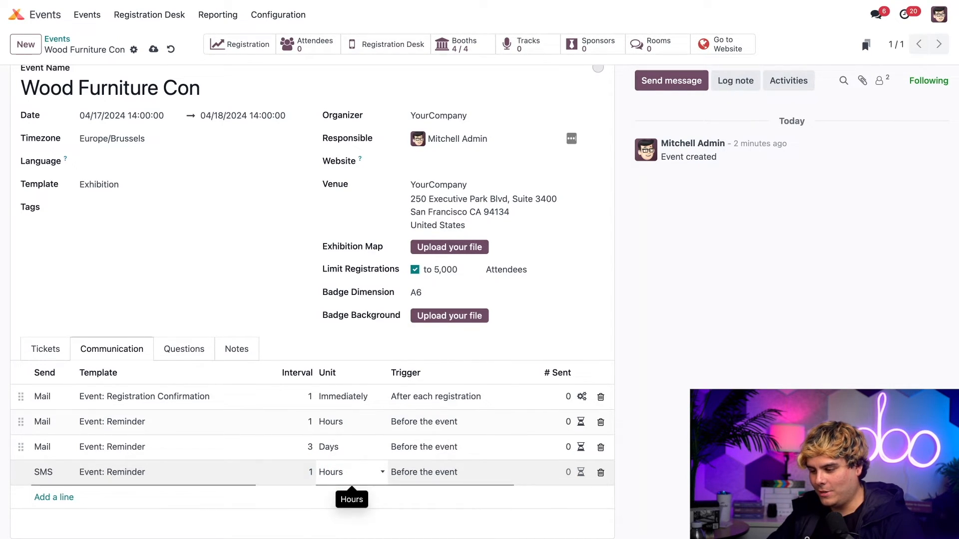
{"action": "left_click", "coordinate": [361, 475]}
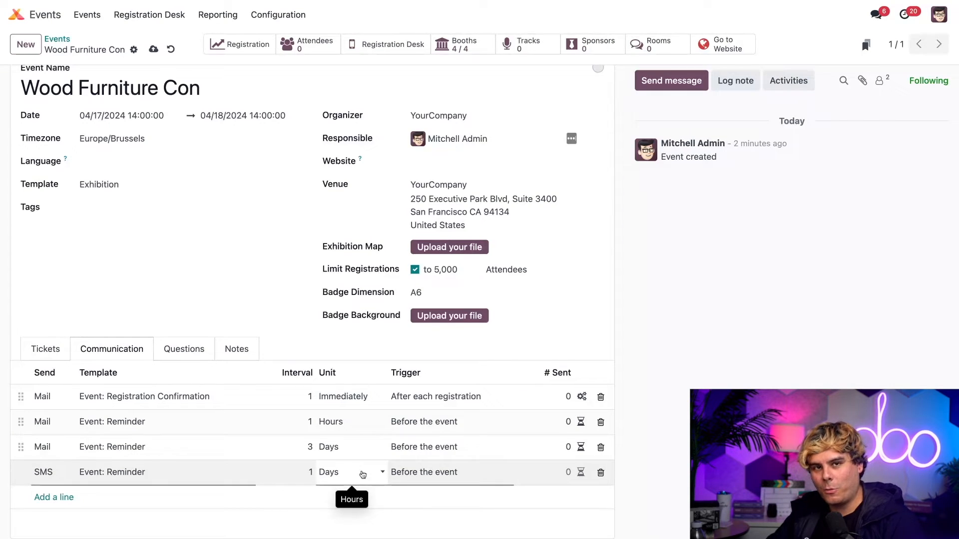
{"action": "left_click", "coordinate": [429, 478]}
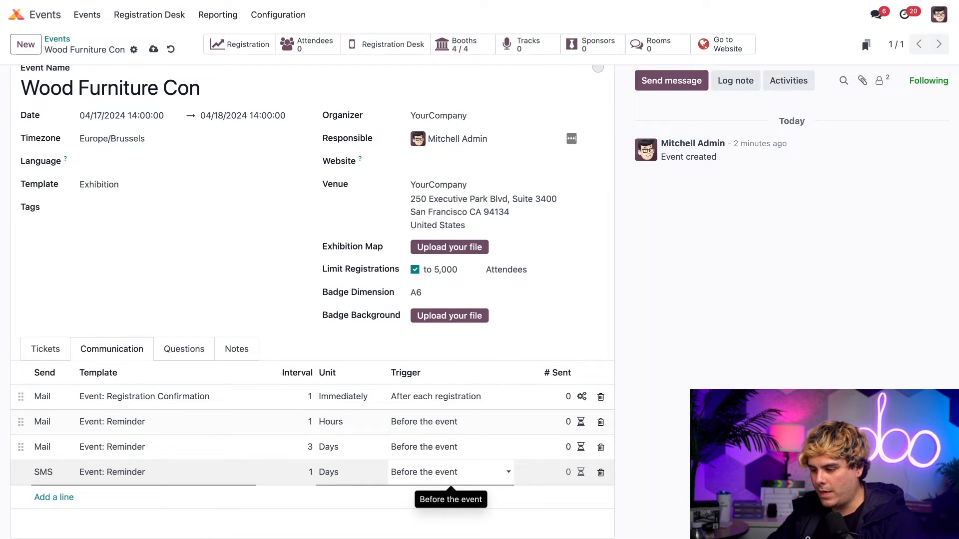
{"action": "left_click", "coordinate": [456, 479]}
{"action": "left_click", "coordinate": [456, 480]}
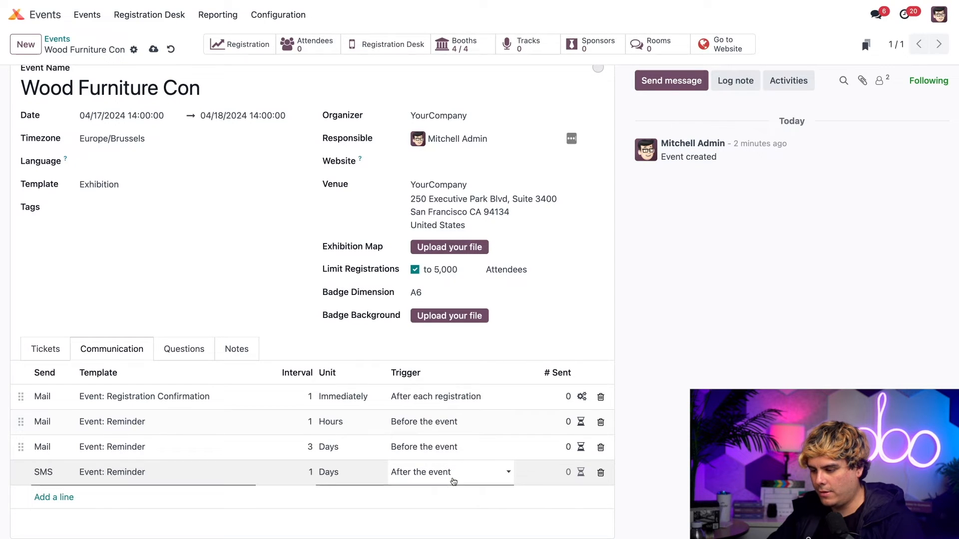
{"action": "left_click", "coordinate": [454, 481]}
{"action": "left_click", "coordinate": [455, 478]}
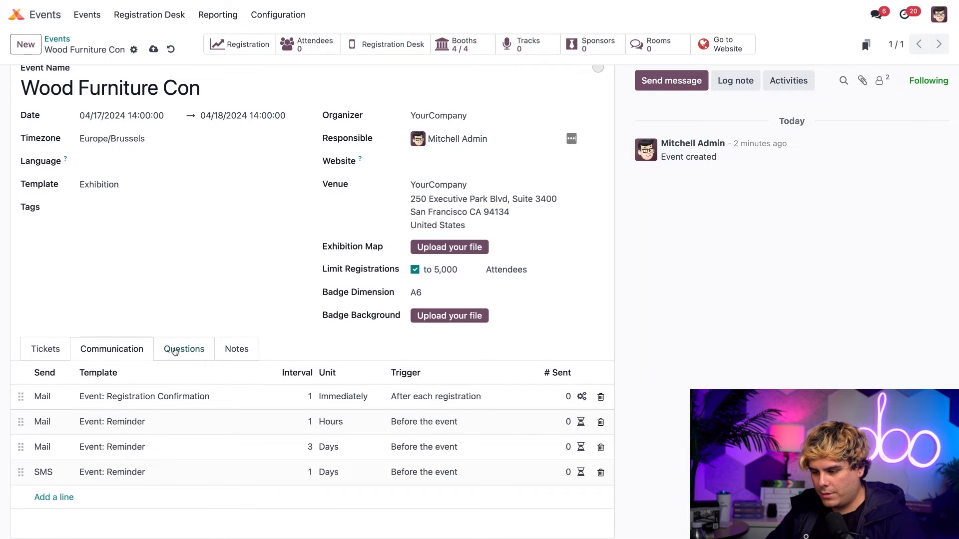
- Add the registration question "How did you hear about this event?" as a Selection type, with a mandatory answer and asked once per order
{"action": "left_click", "coordinate": [175, 350]}
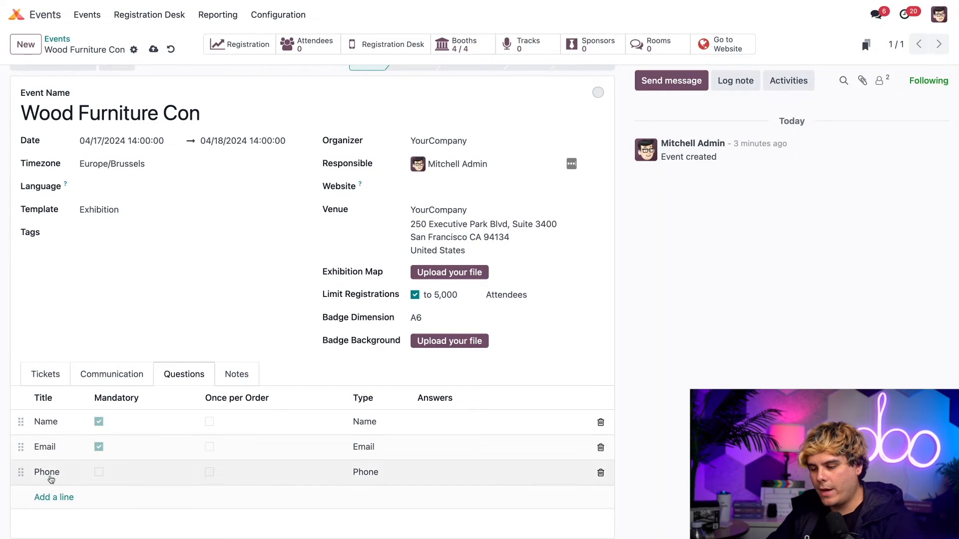
{"action": "left_click", "coordinate": [50, 498]}
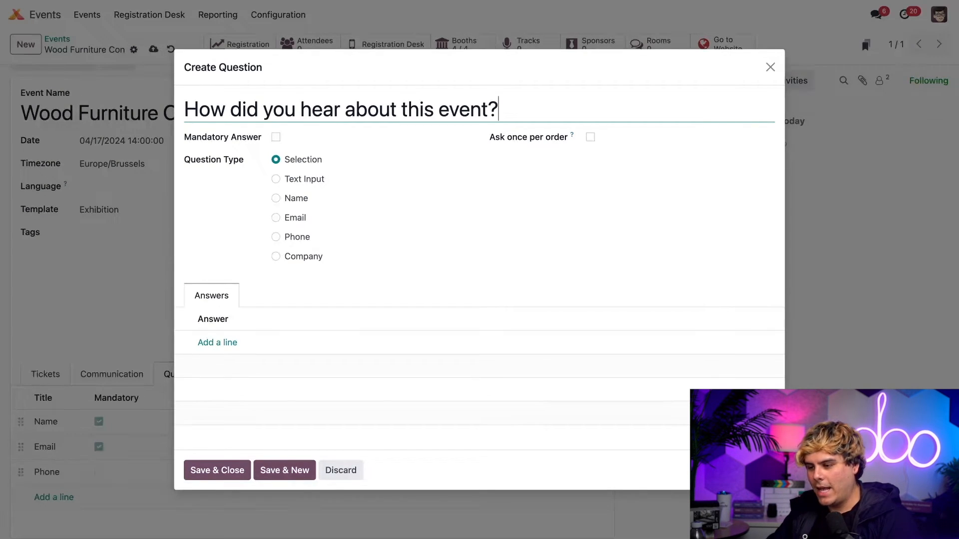
{"action": "left_click", "coordinate": [276, 137]}
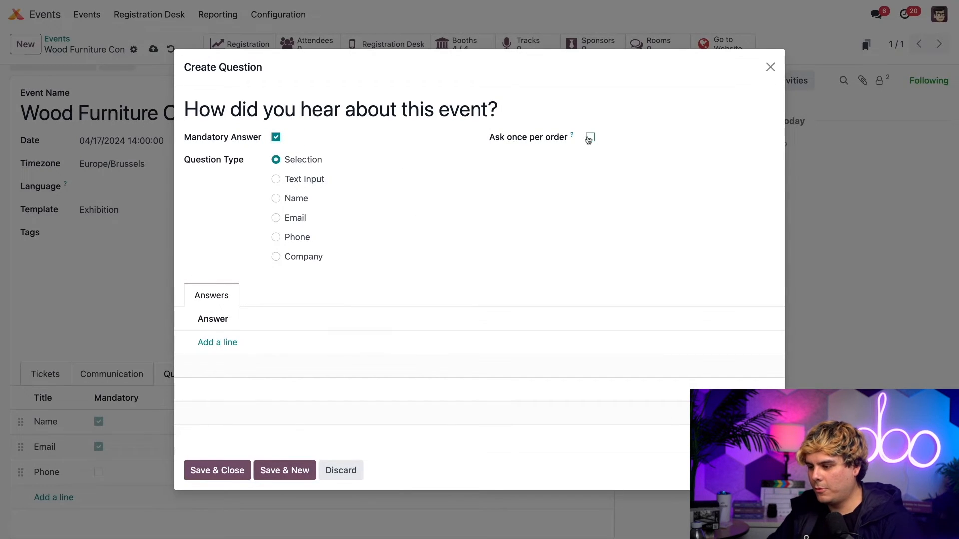
{"action": "left_click", "coordinate": [590, 136]}
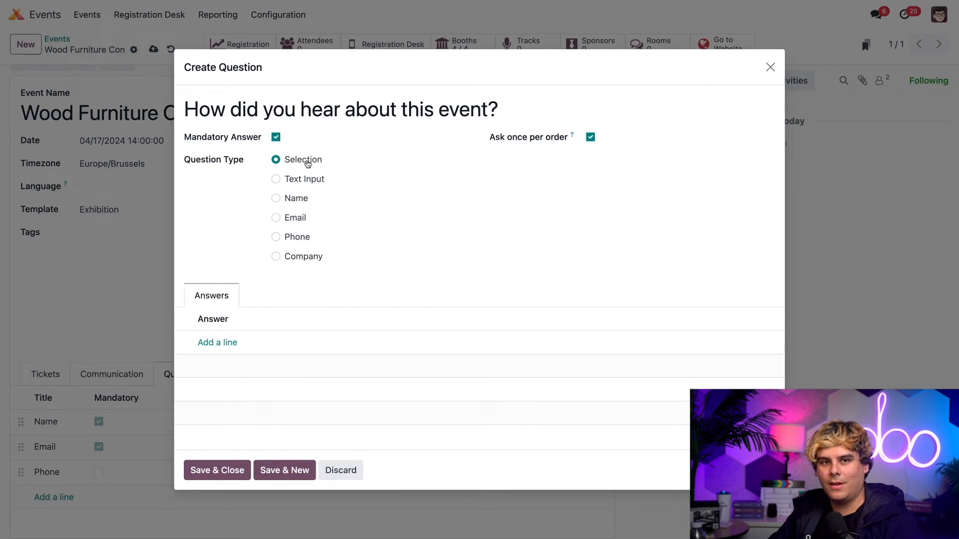
- Add the answers Online, Social Media, Radio and TV to the question, and save it to the event
{"action": "left_click", "coordinate": [212, 343]}
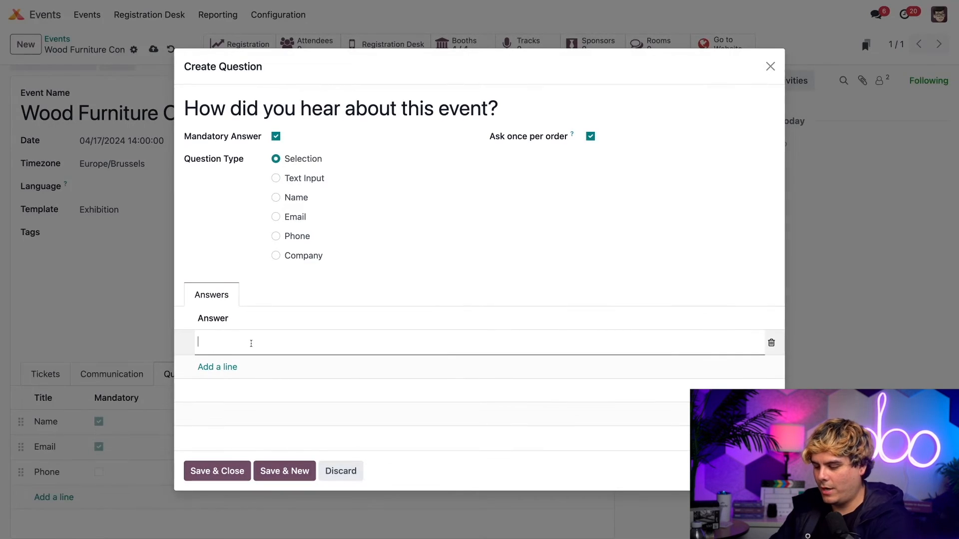
{"action": "type", "text": "Online"}
{"action": "key", "text": "Return"}
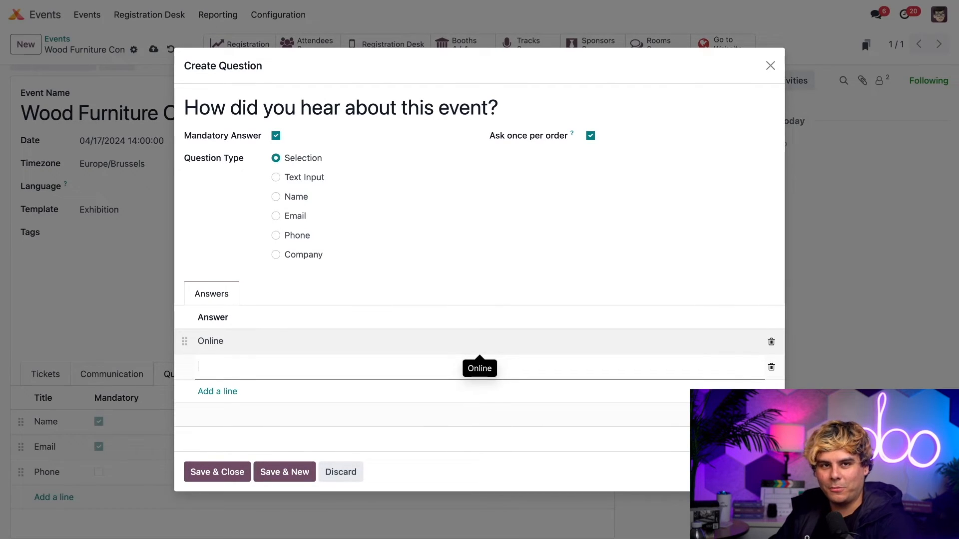
{"action": "type", "text": "So"}
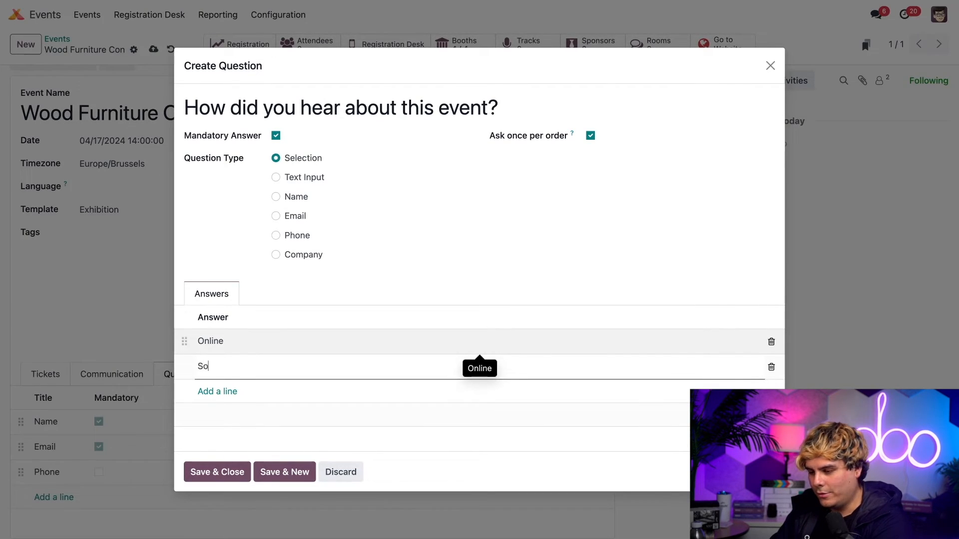
{"action": "type", "text": "cial Media"}
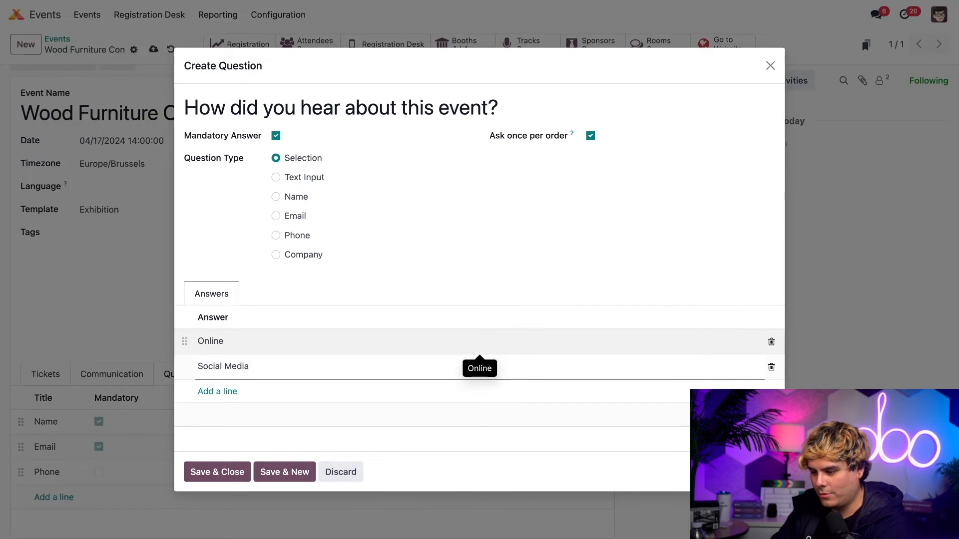
{"action": "key", "text": "Return"}
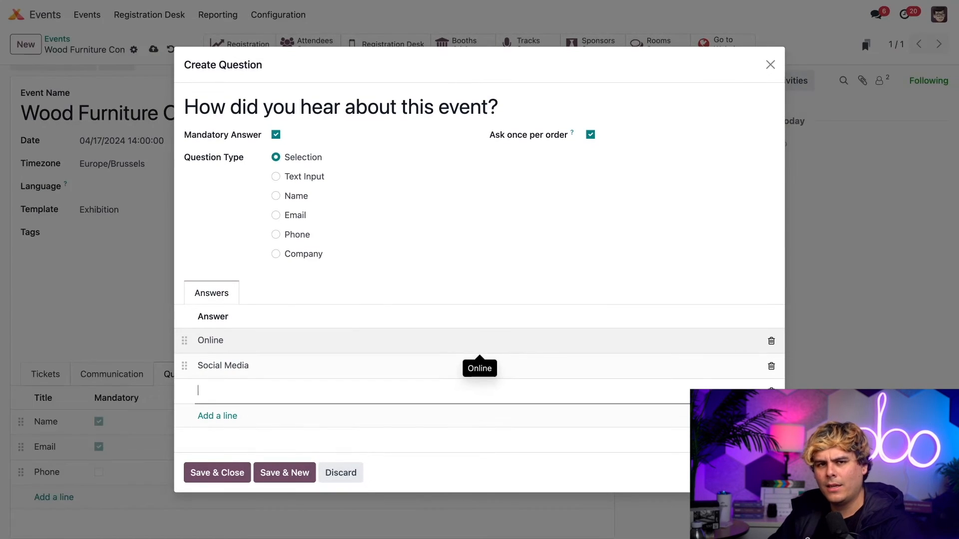
{"action": "type", "text": "Radio"}
{"action": "key", "text": "Return"}
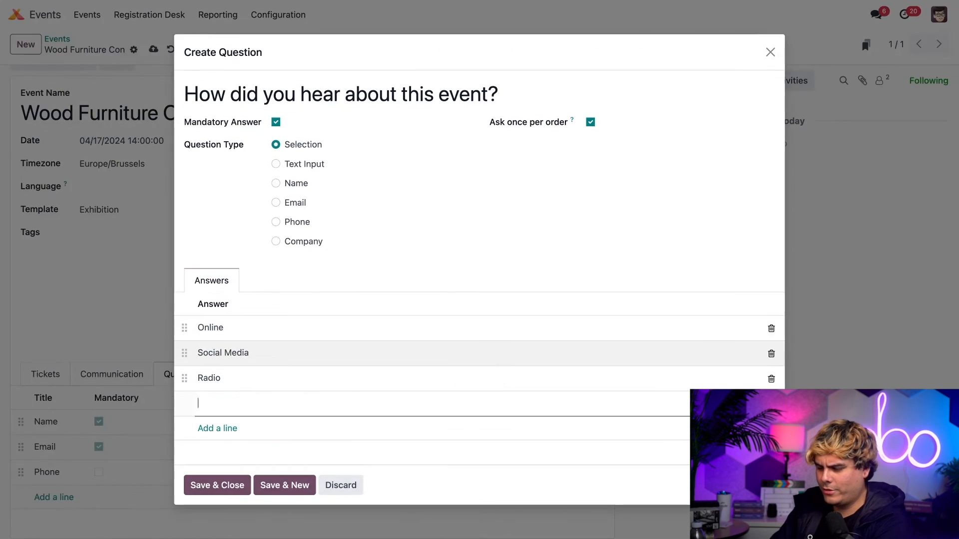
{"action": "type", "text": "TV"}
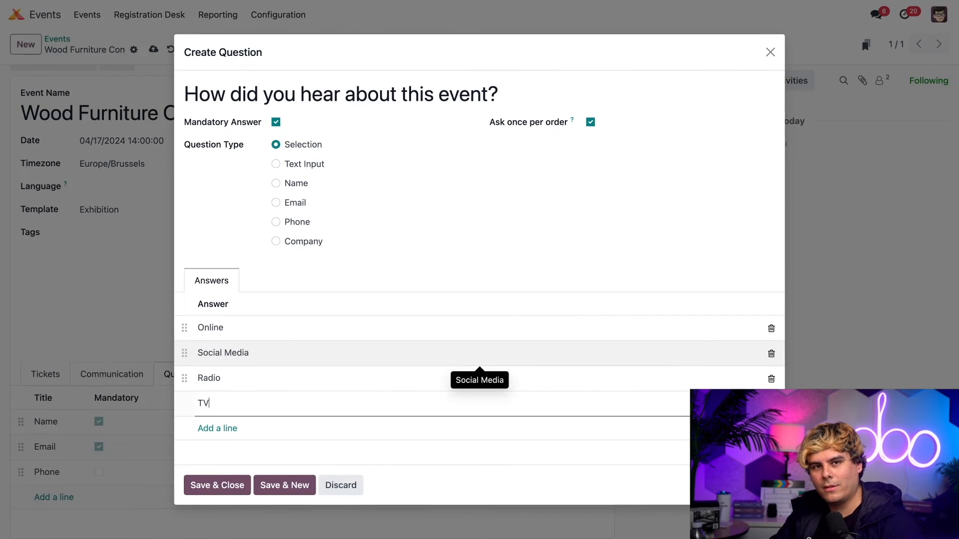
{"action": "key", "text": "Return"}
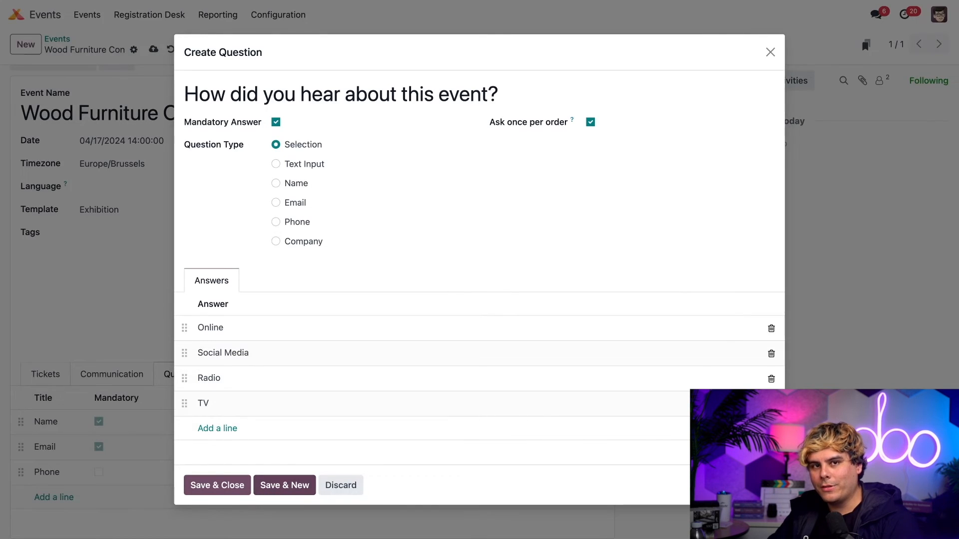
{"action": "left_click", "coordinate": [212, 485]}
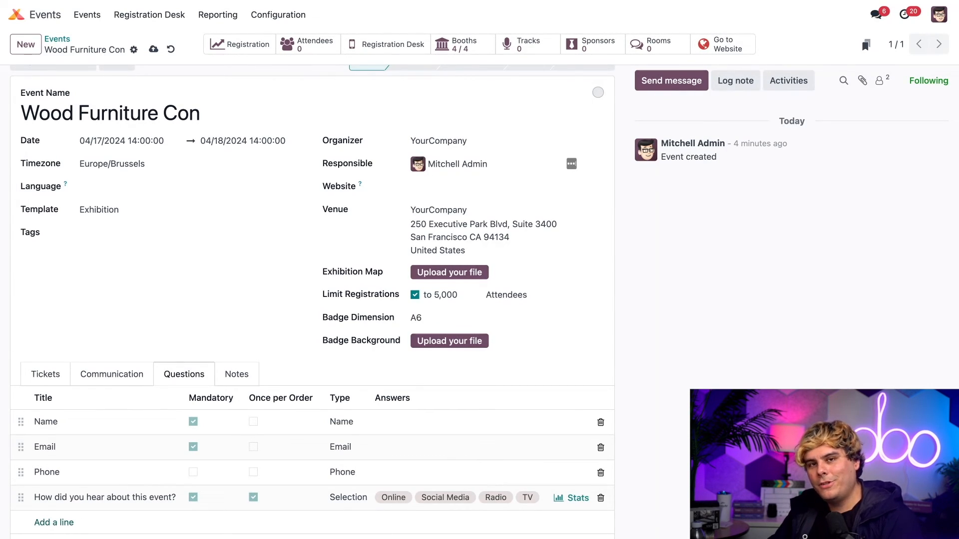
- Review the event's internal note and ticket instructions fields, and save the event record
{"action": "left_click", "coordinate": [235, 373]}
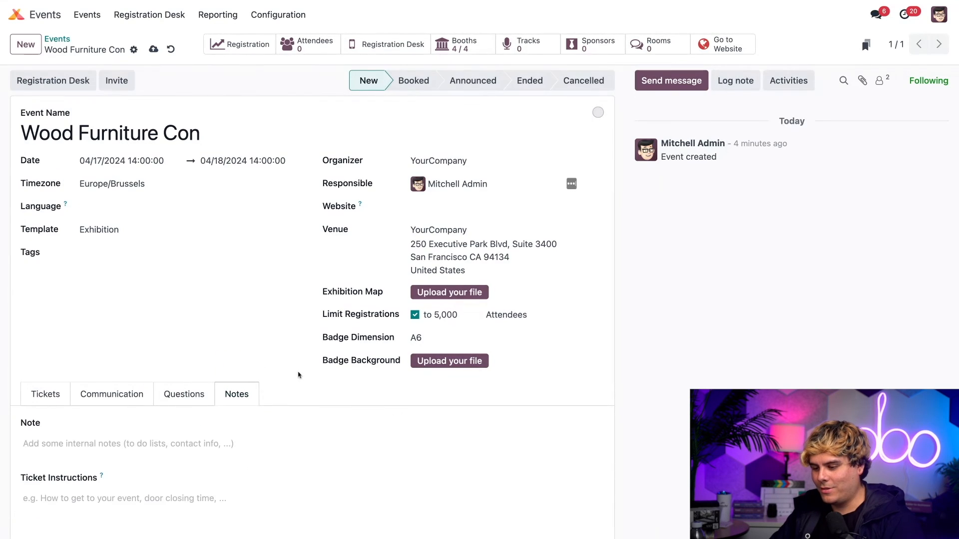
{"action": "scroll", "coordinate": [298, 389], "scroll_direction": "down", "scroll_amount": 1}
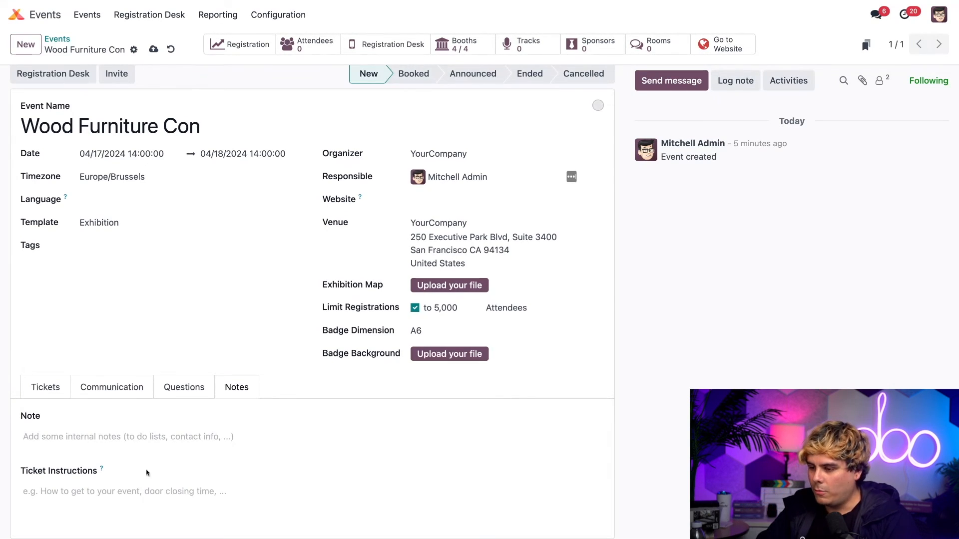
{"action": "scroll", "coordinate": [353, 271], "scroll_direction": "up", "scroll_amount": 1}
{"action": "left_click", "coordinate": [153, 49]}
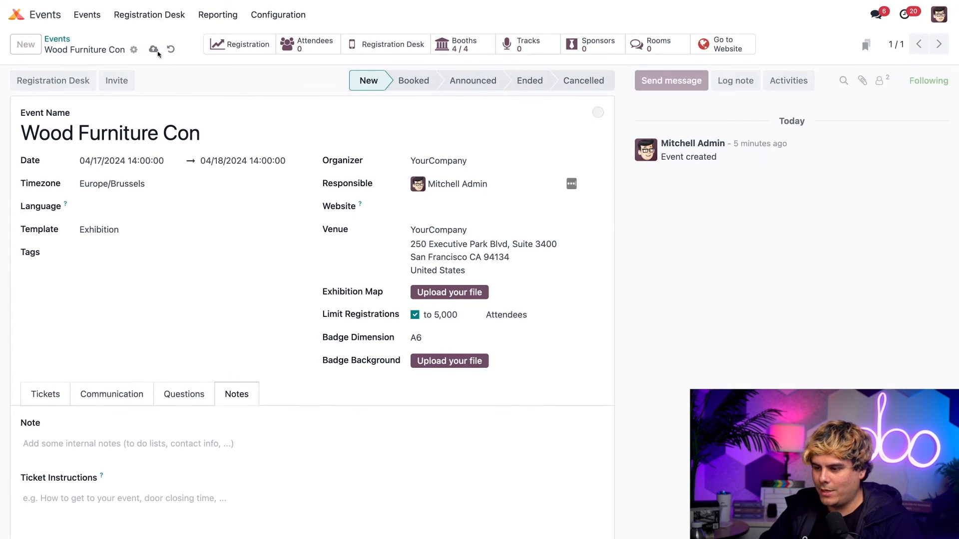
- Open the event's website page for editing, save it, and publish the page
{"action": "left_click", "coordinate": [733, 44]}
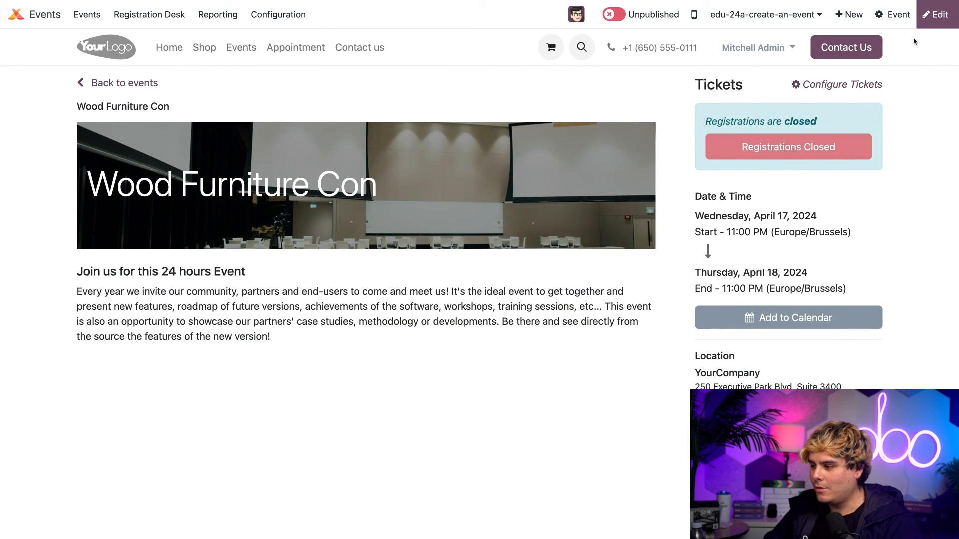
{"action": "left_click", "coordinate": [934, 15]}
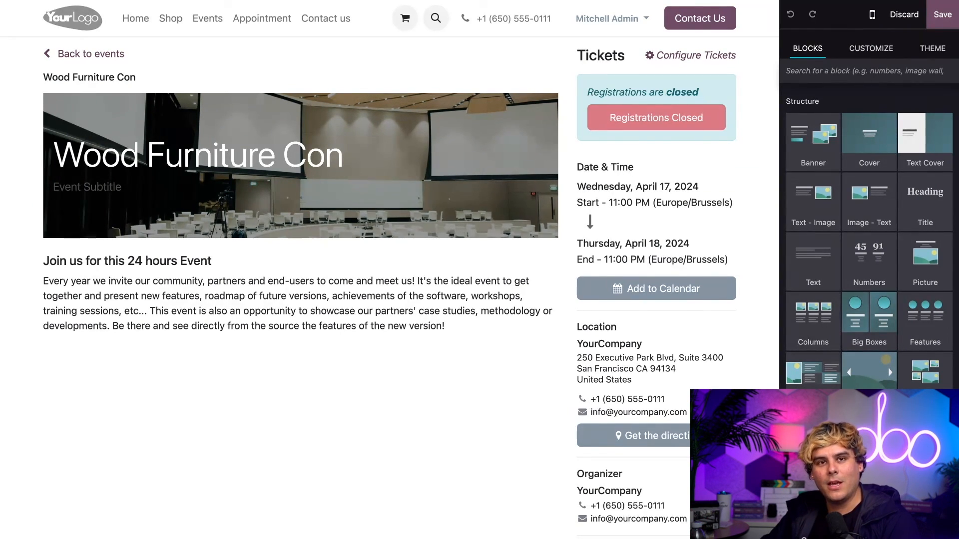
{"action": "left_click", "coordinate": [942, 14]}
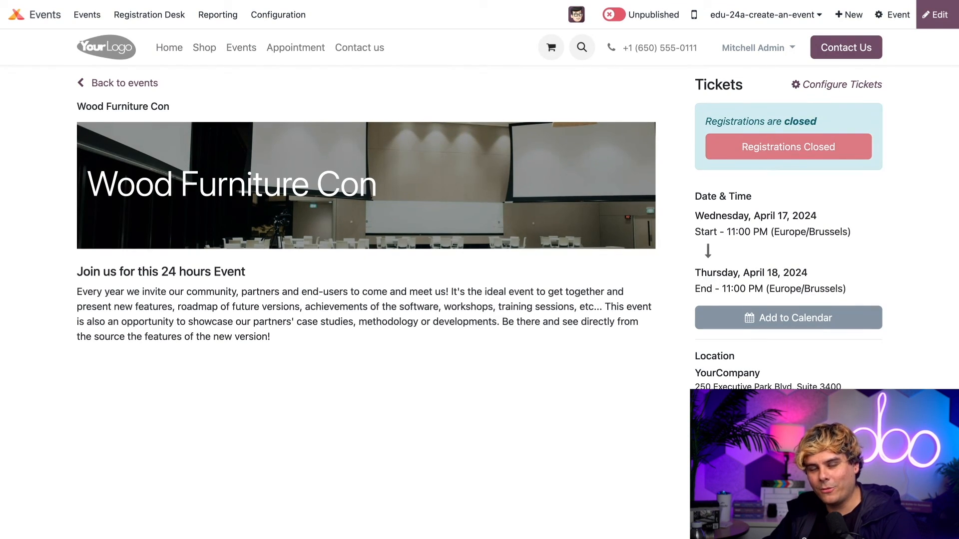
{"action": "left_click", "coordinate": [618, 16]}
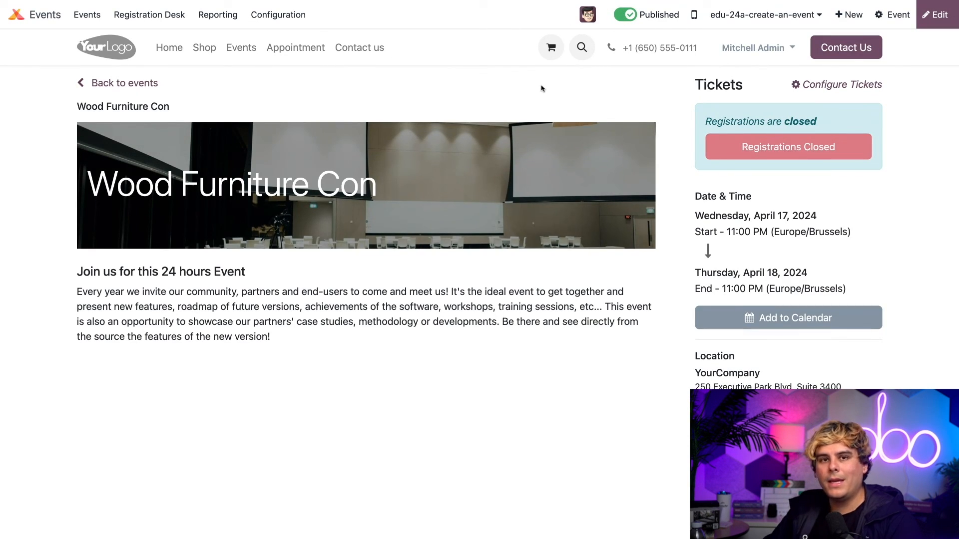